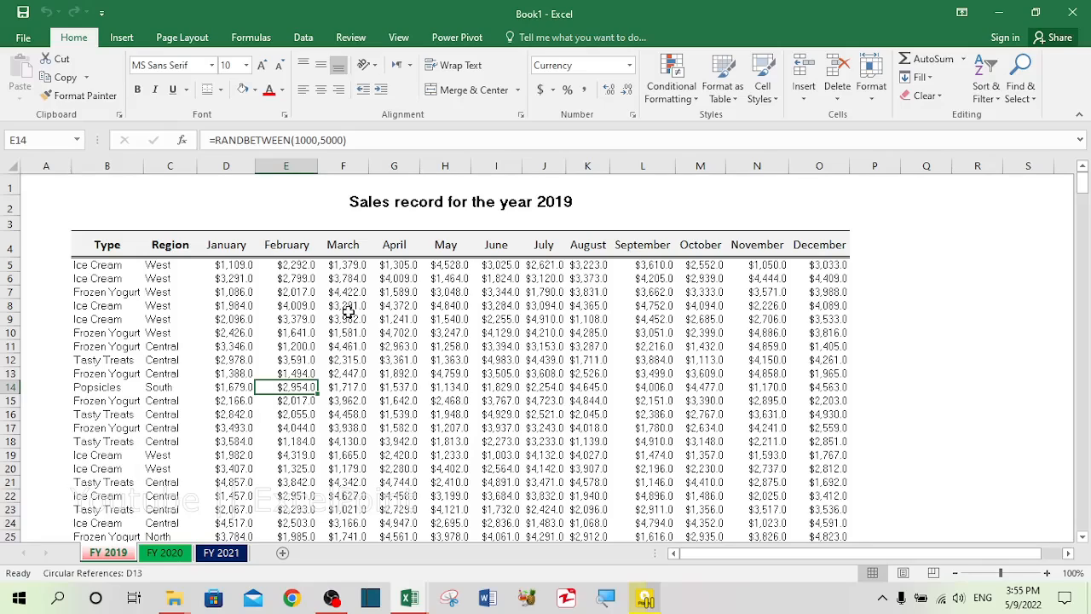
- Start the PivotTable and PivotChart Wizard for a PivotTable from multiple consolidation ranges, with page fields created manually
key(alt+d)
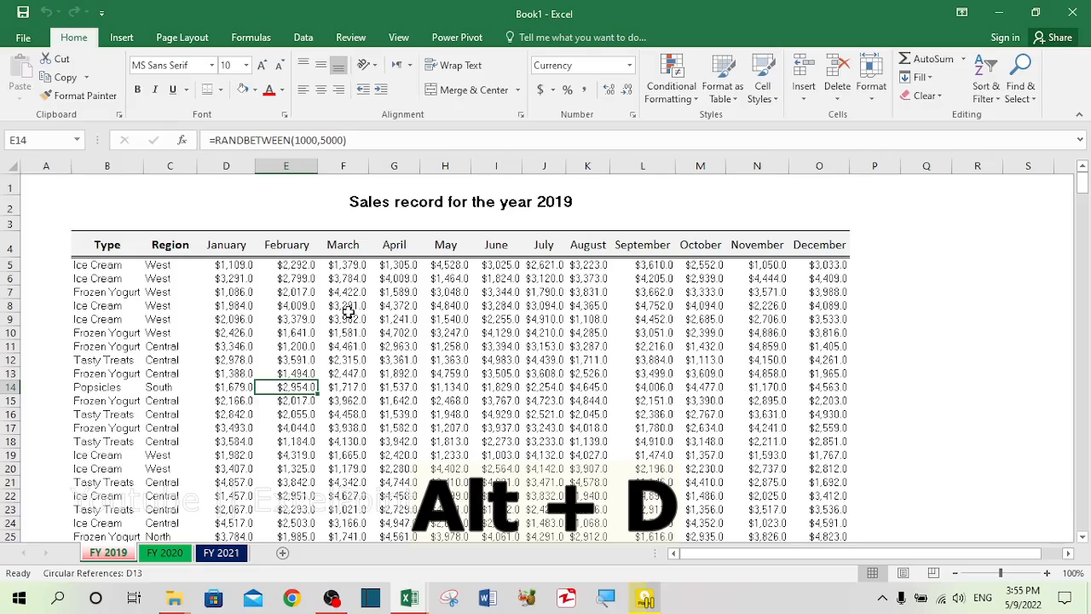
key(d)
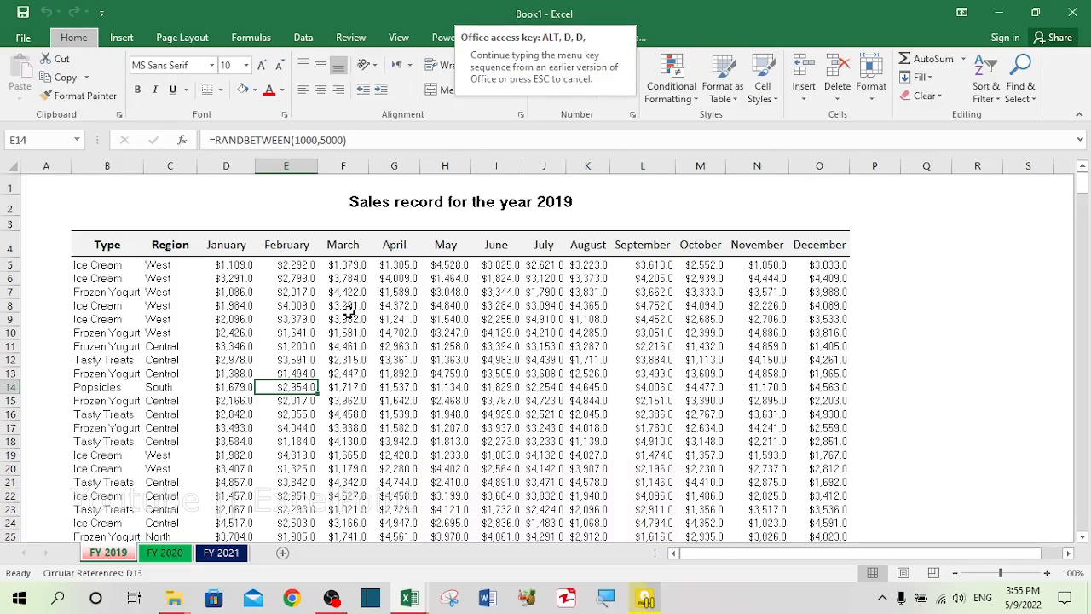
click(434, 345)
key(p)
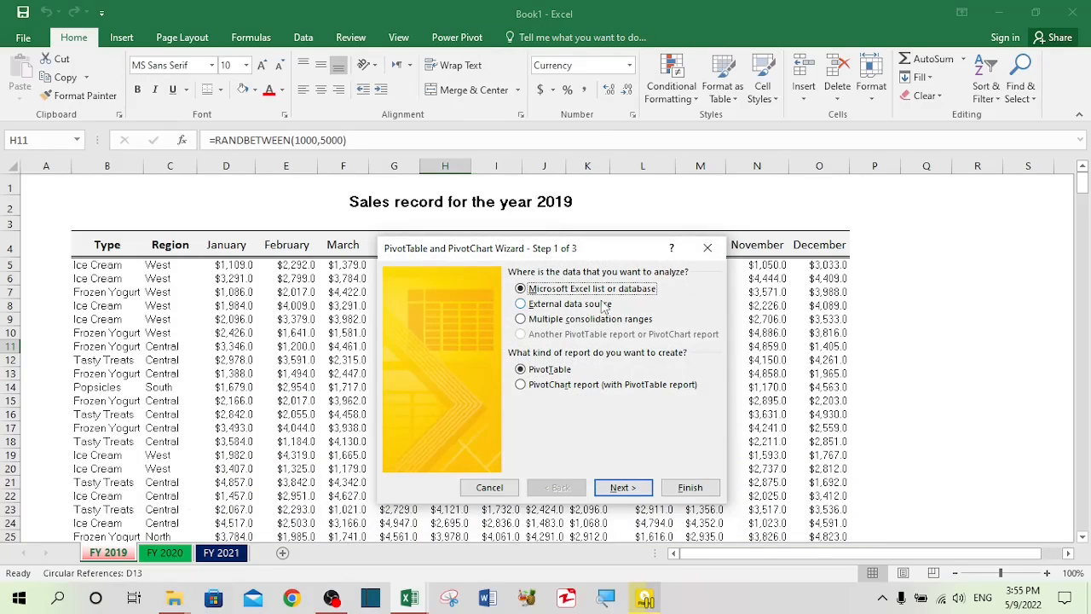
click(556, 322)
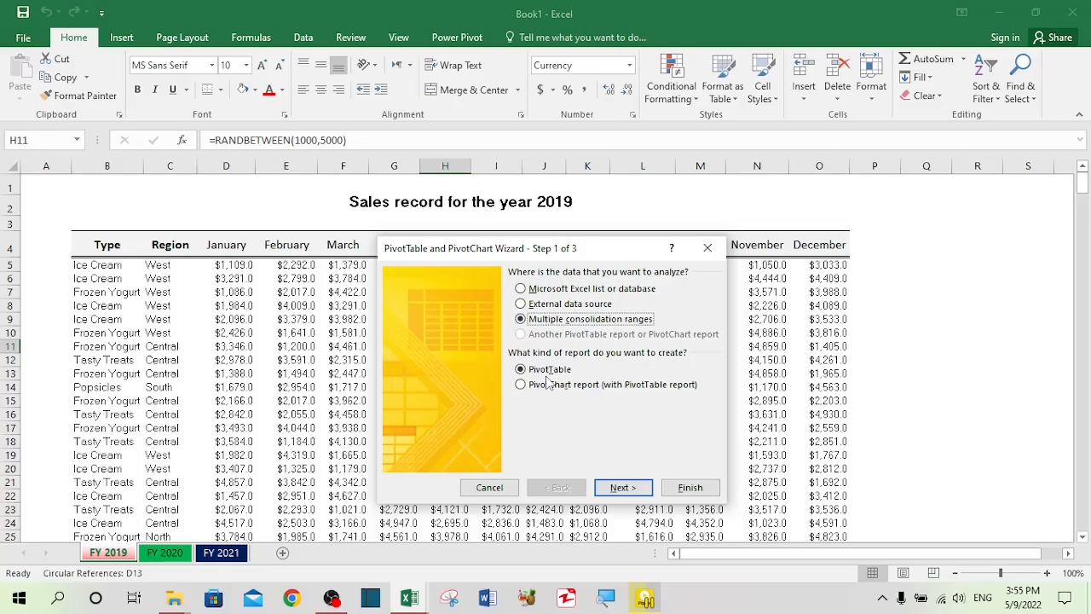
click(623, 489)
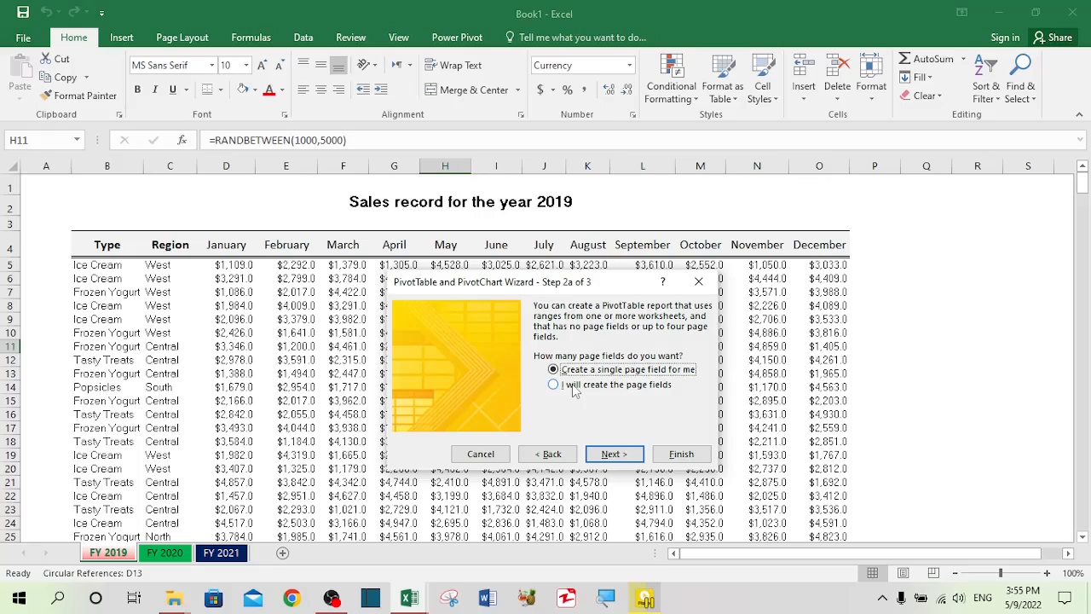
click(576, 389)
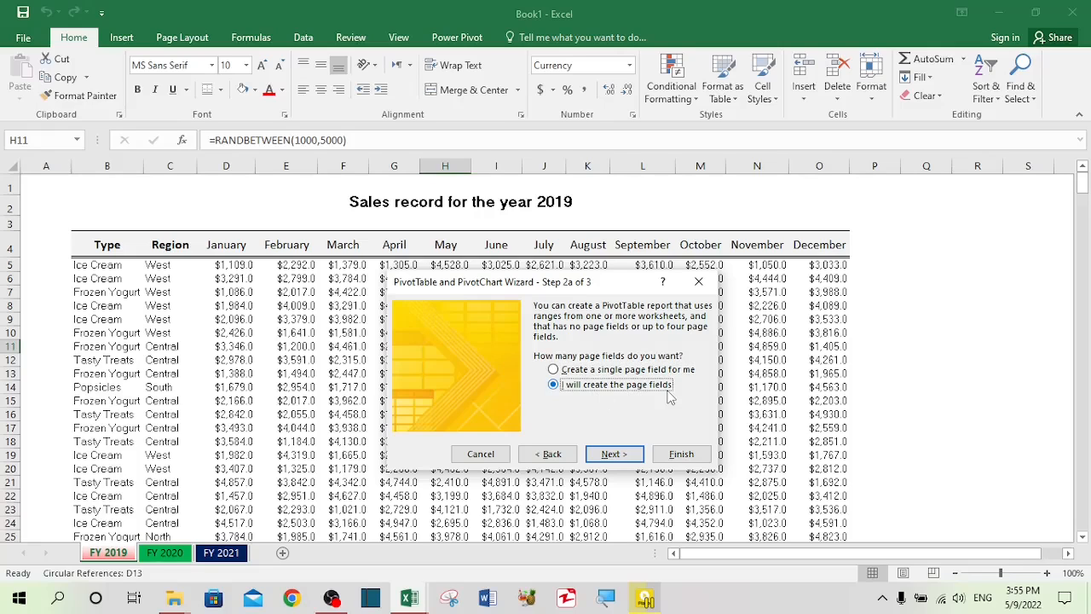
click(620, 454)
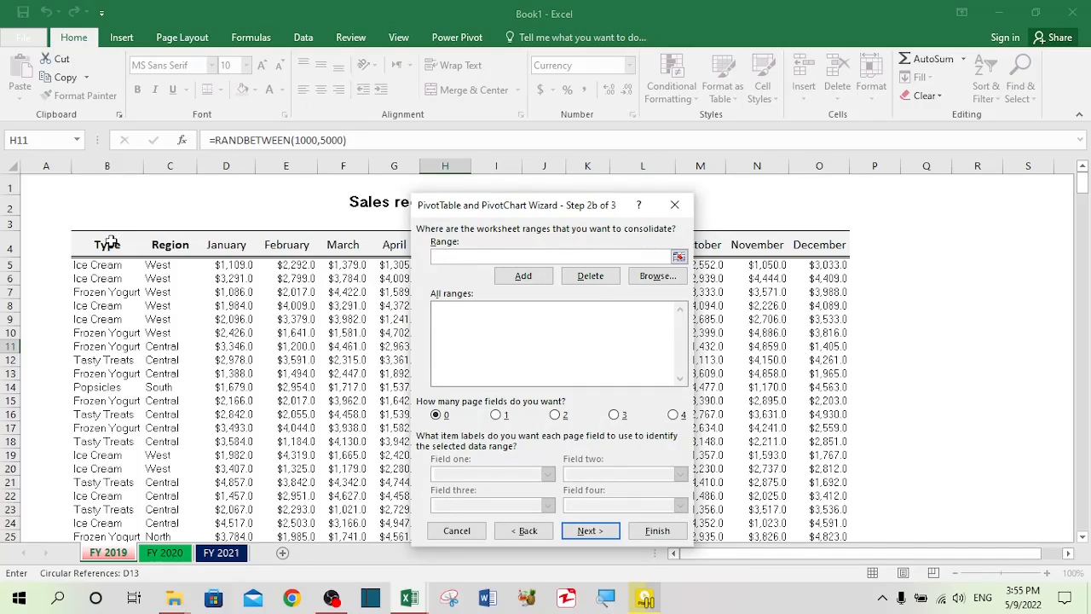
- Add the range B4:O146 of the FY 2019 sheet to the ranges to consolidate
click(106, 245)
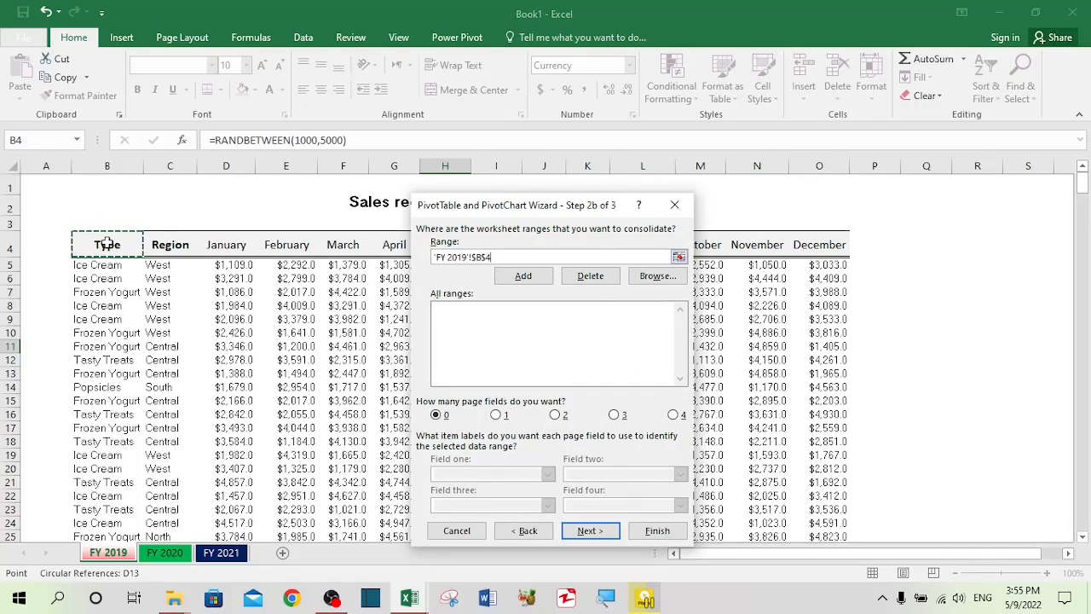
key(ctrl+shift+Right)
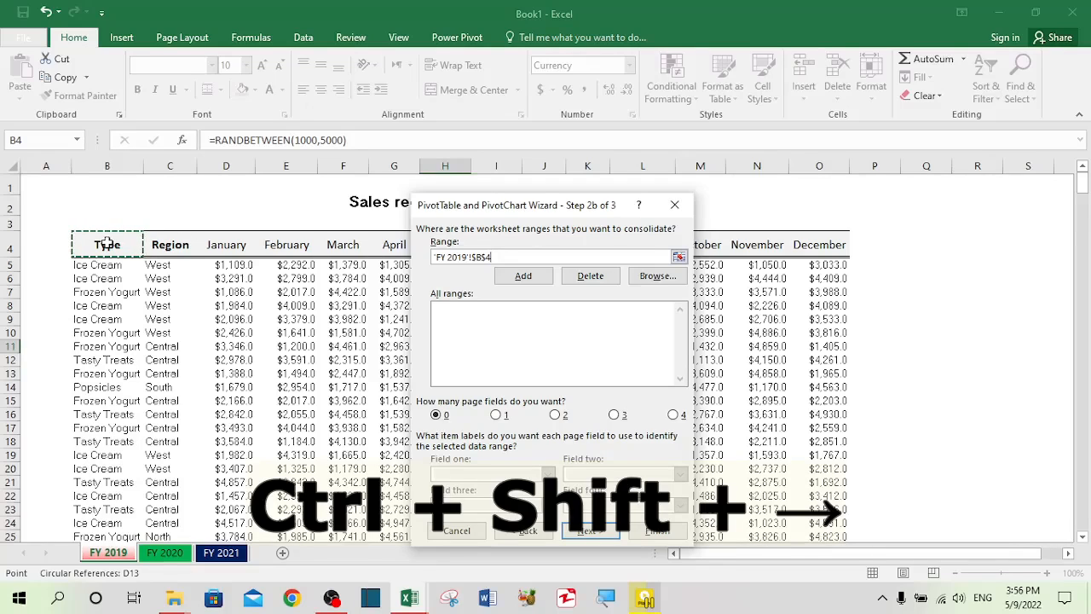
key(ctrl+shift+Right)
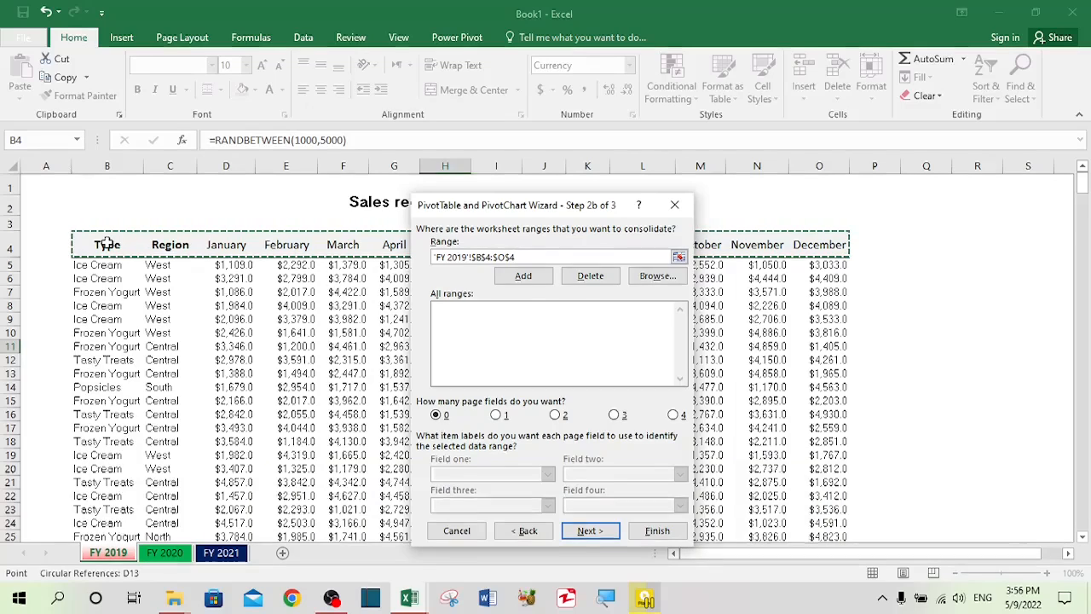
key(ctrl+shift+Down)
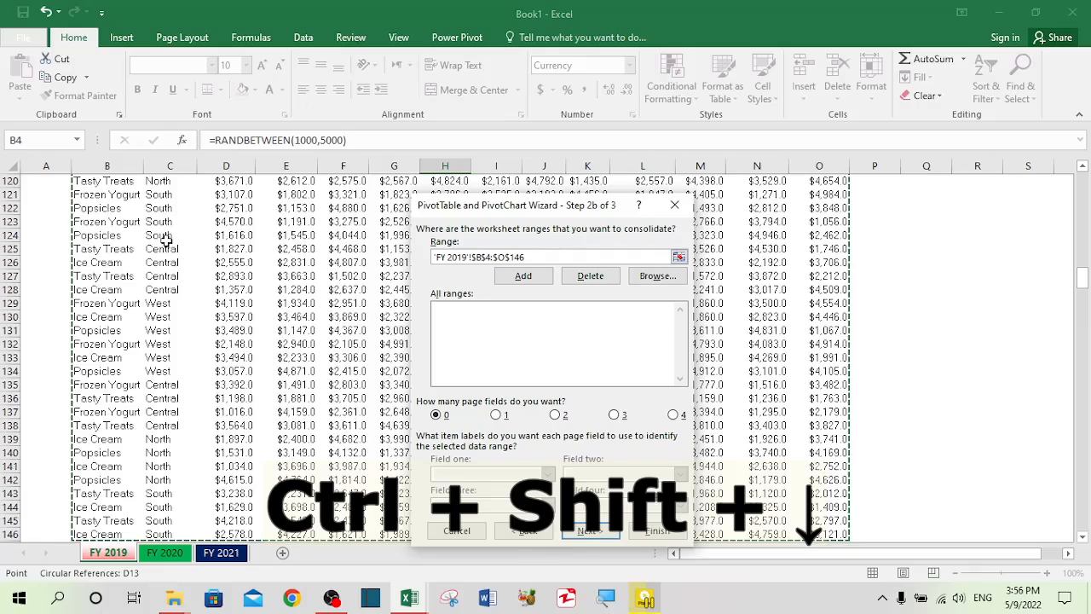
click(523, 278)
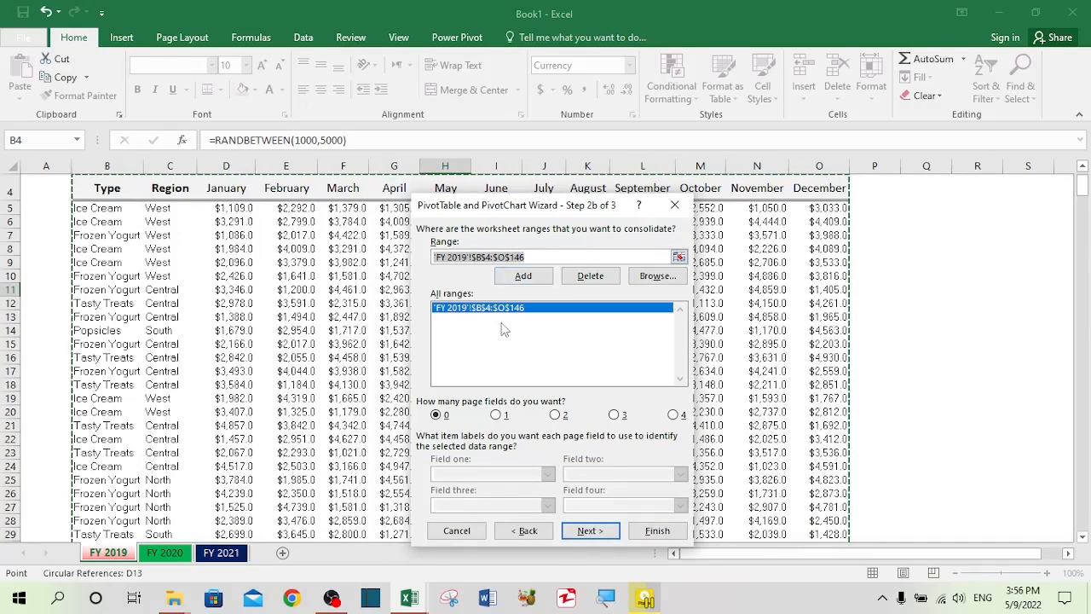
- Add the range B4:O146 from both the FY 2020 and FY 2021 sheets to the consolidation ranges
click(169, 555)
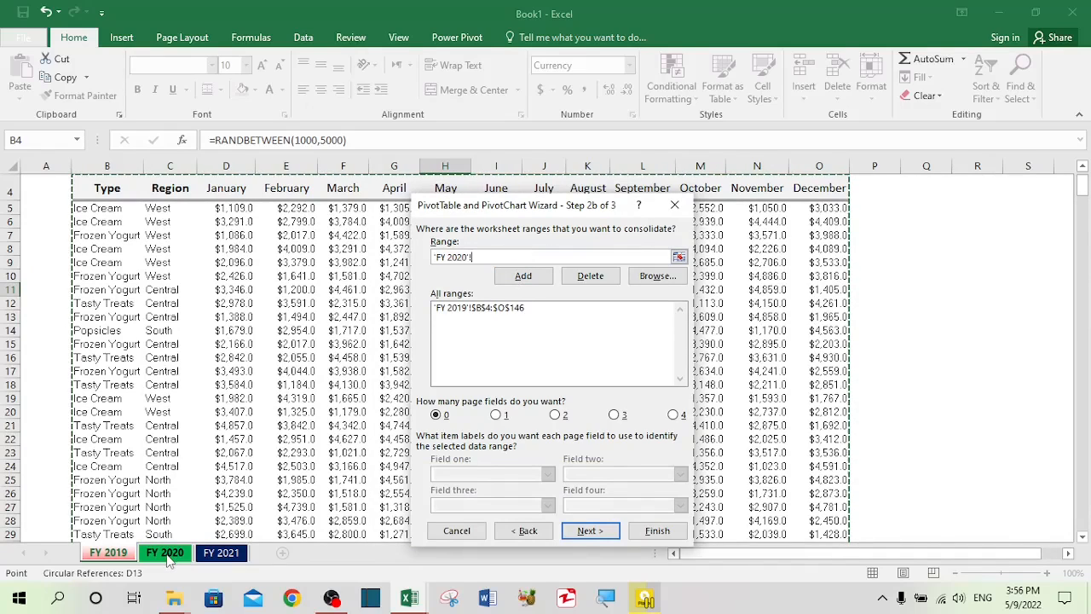
click(116, 189)
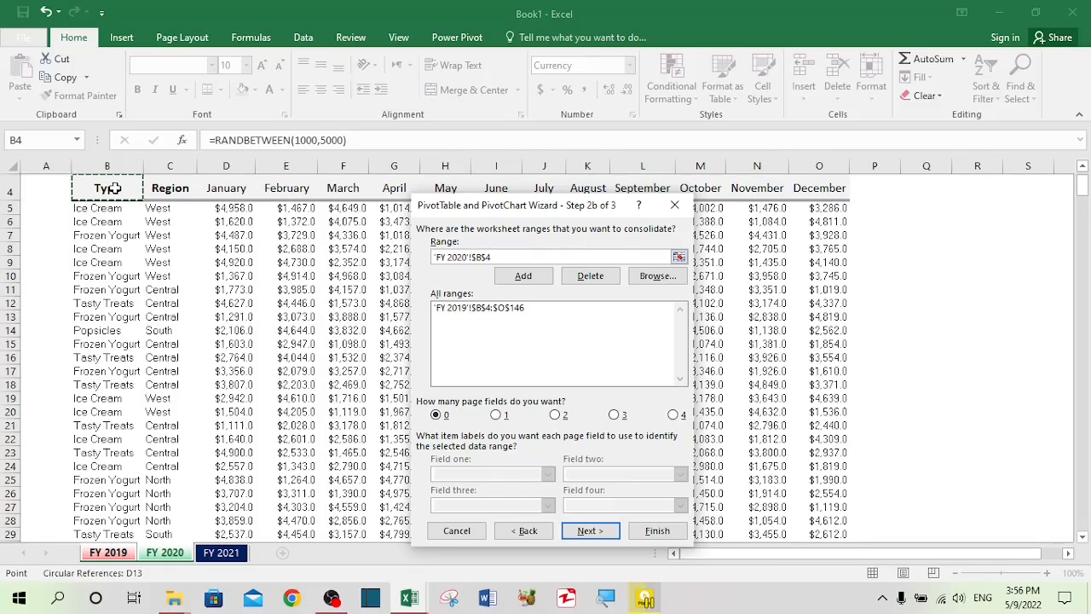
key(ctrl+shift+Right)
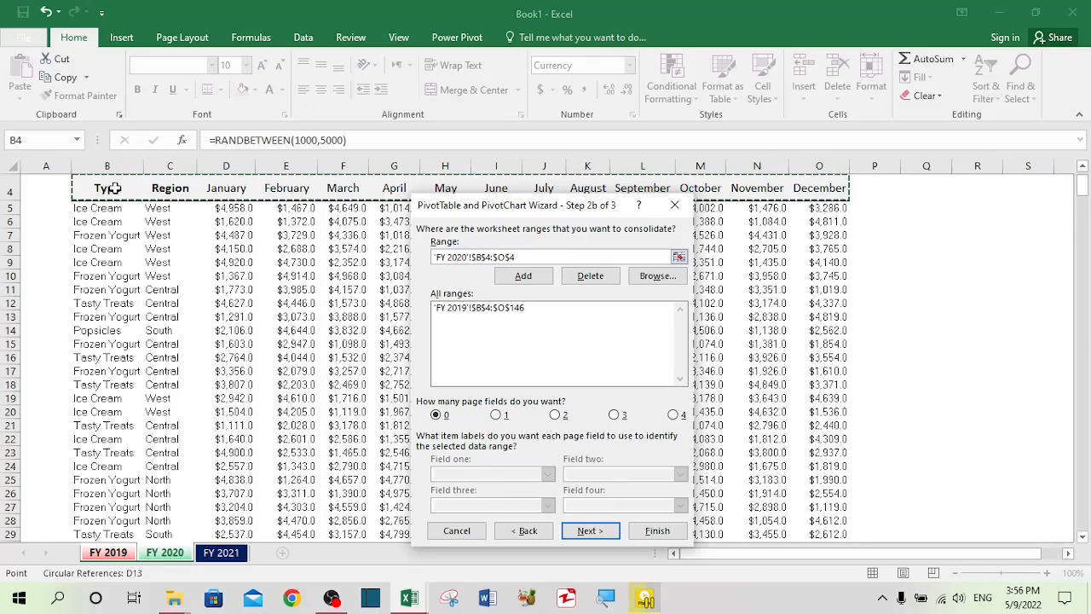
key(ctrl+shift+Down)
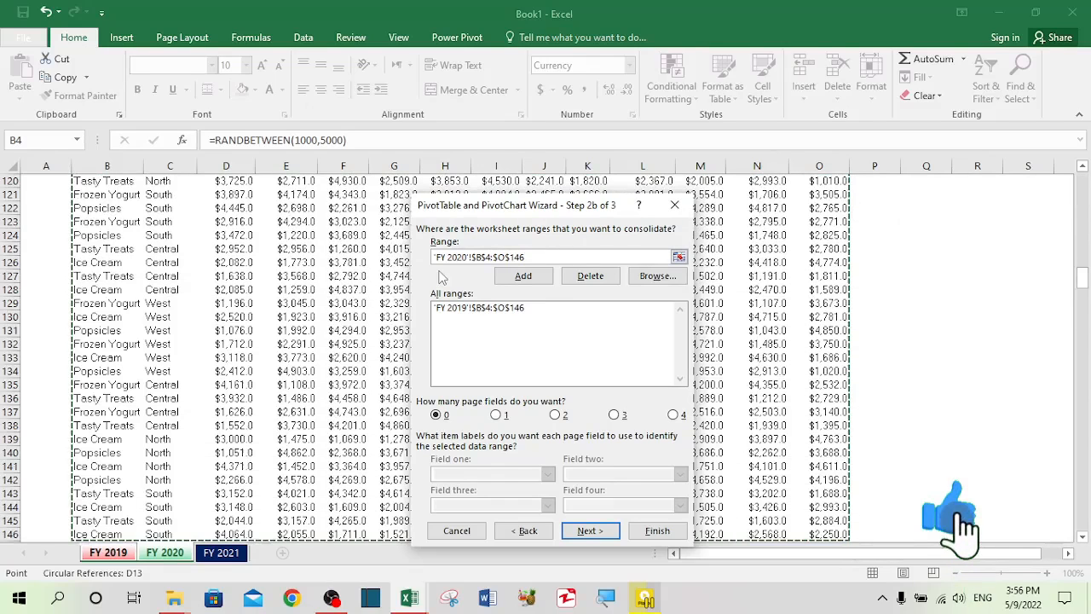
click(523, 277)
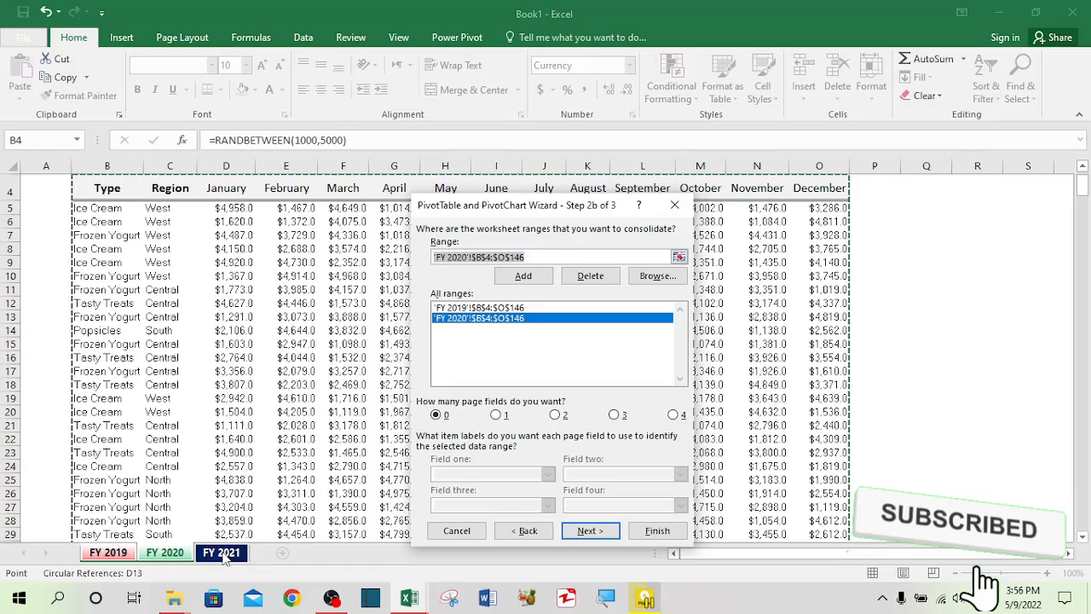
click(222, 553)
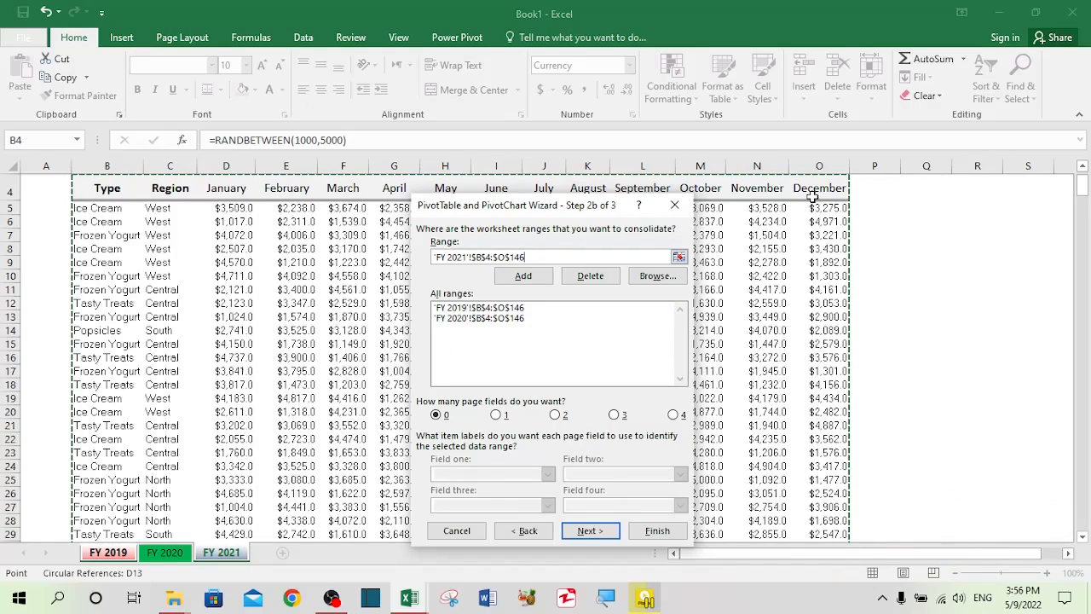
click(523, 276)
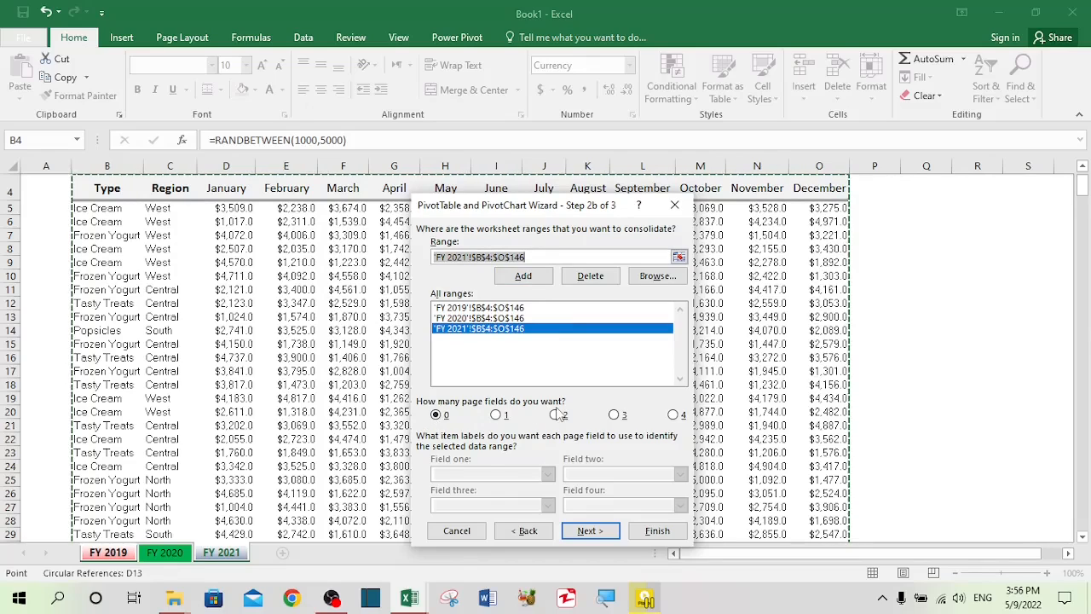
- Use one page field, label the three ranges FY 2019, FY 2020 and FY 2021, and create the PivotTable on a new worksheet
click(497, 415)
click(508, 309)
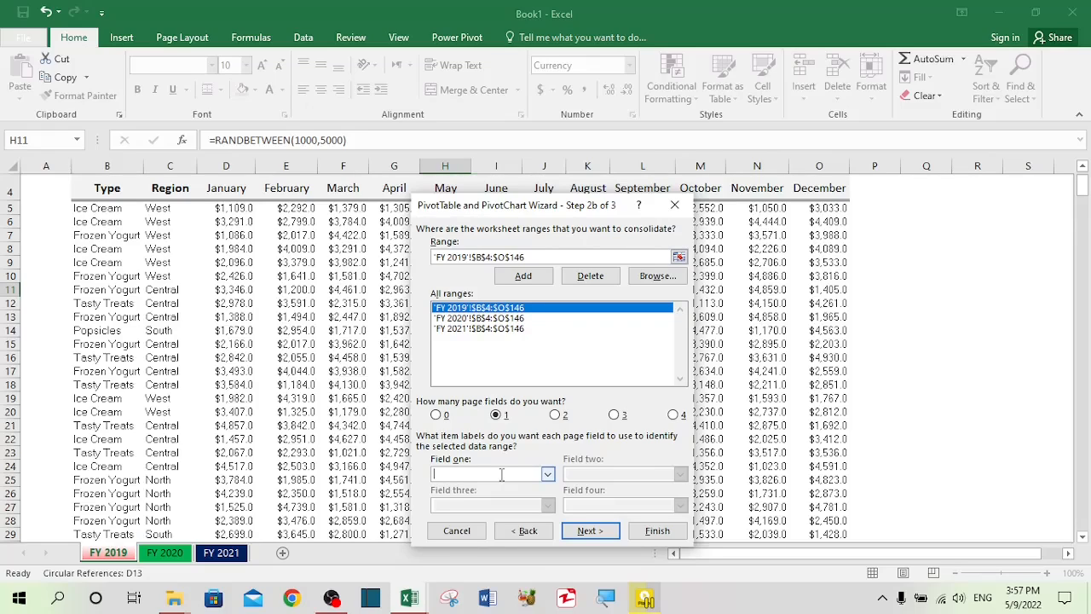
text(FY 2019)
click(496, 318)
click(493, 472)
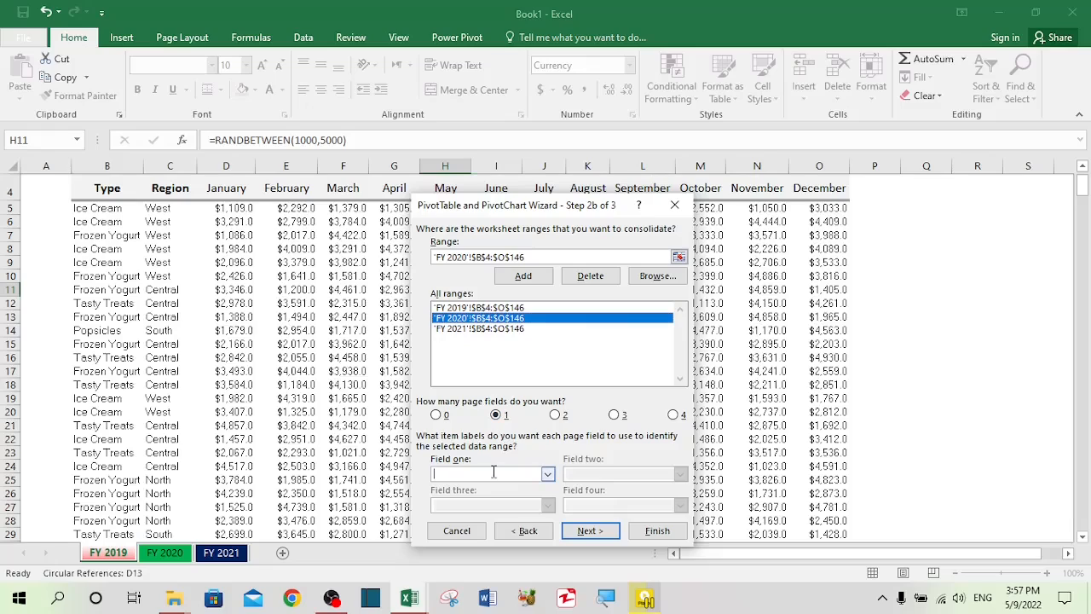
text(FY 2020)
click(520, 329)
click(498, 472)
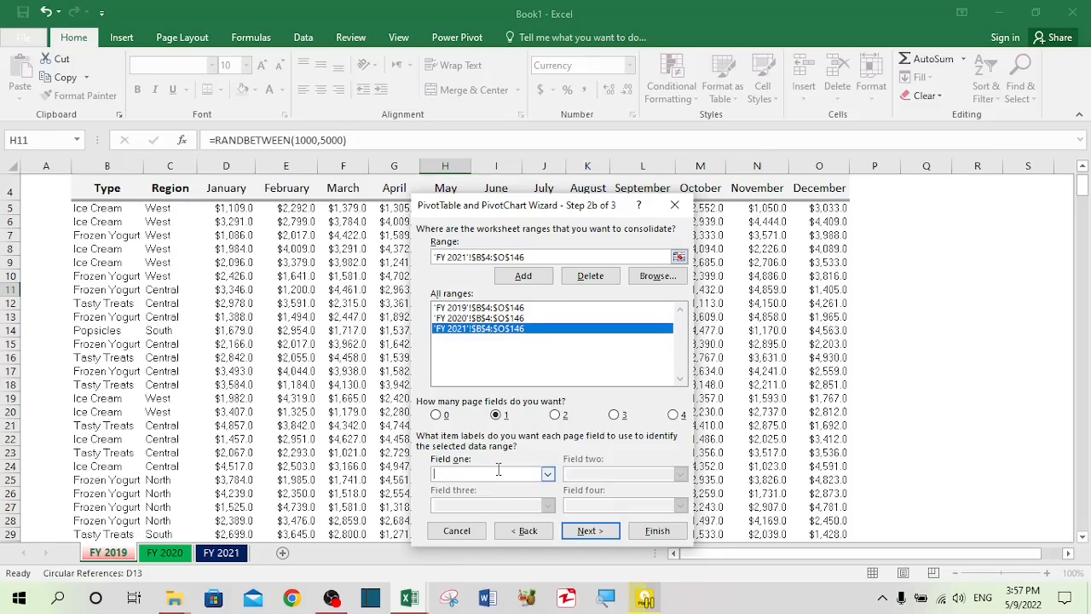
text(FY 2021)
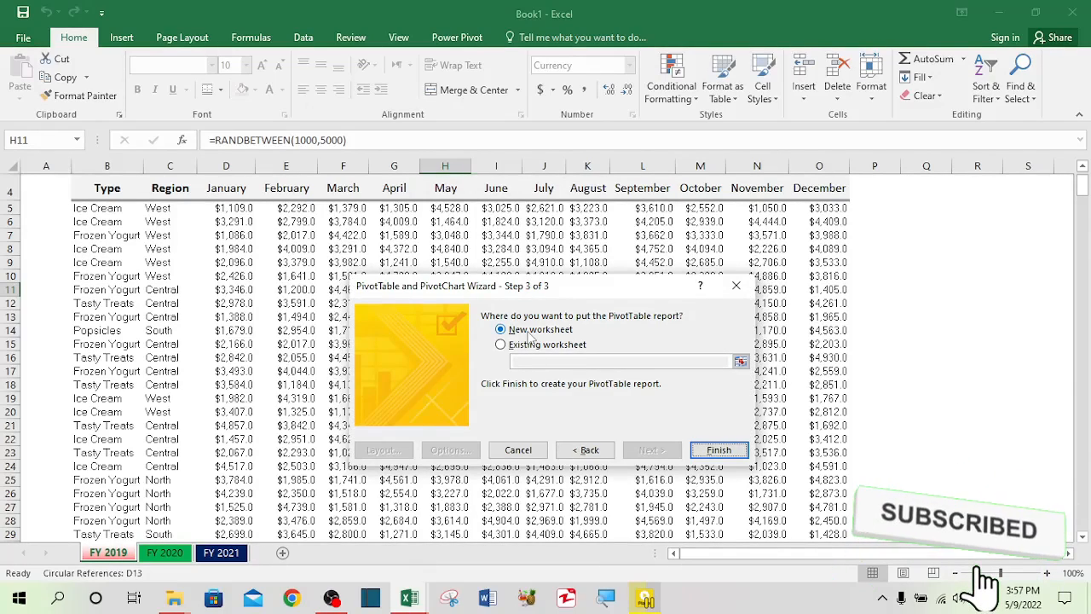
click(720, 449)
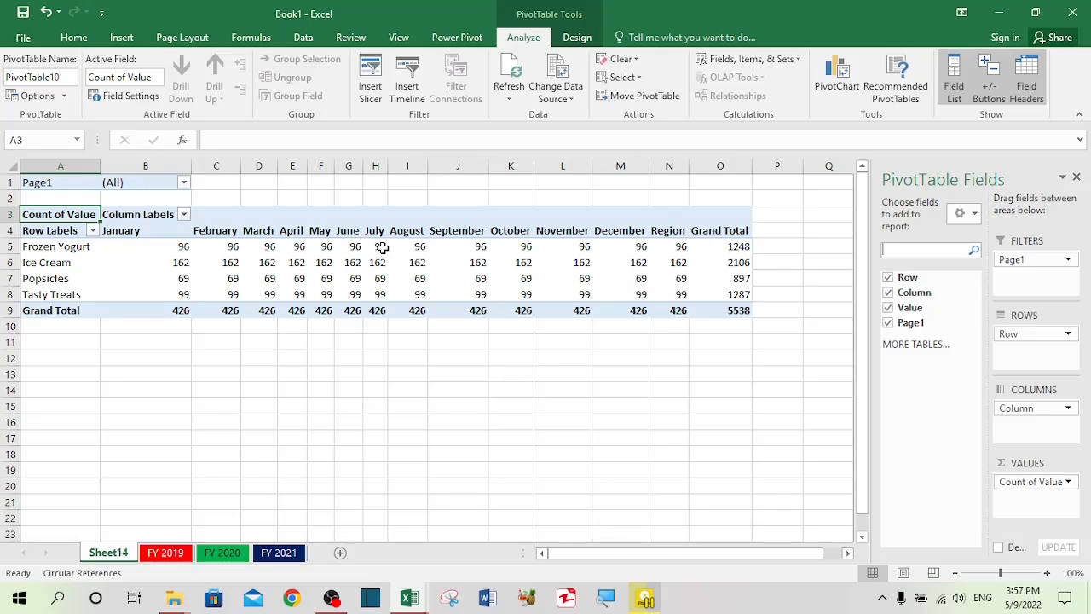
- Summarize the PivotTable's value field by Sum and format it as $ currency with 0 decimal places
mouse_move(381, 291)
click(1071, 480)
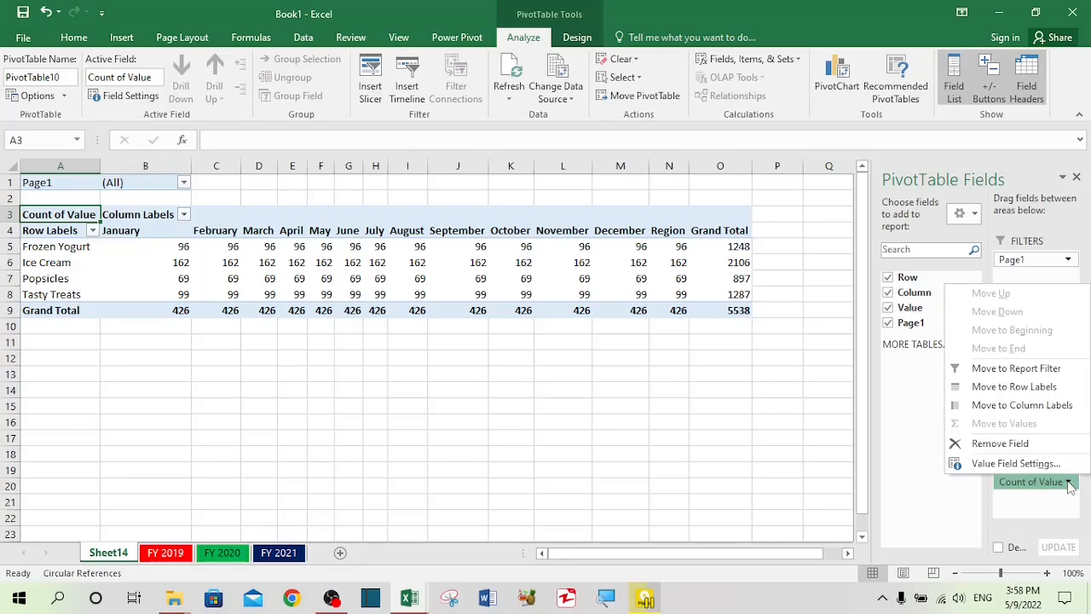
click(1001, 464)
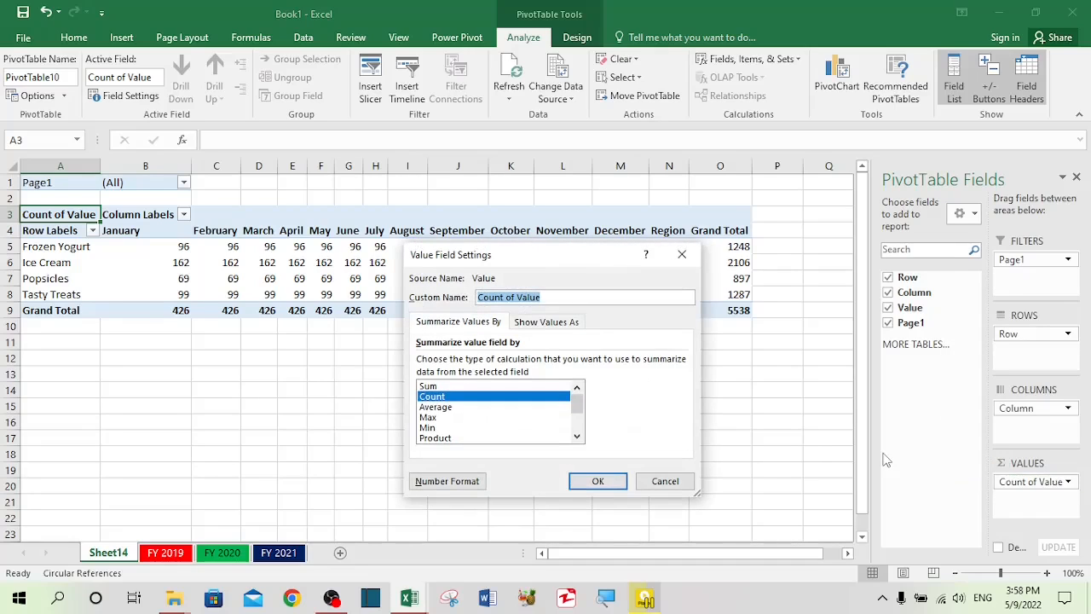
click(431, 387)
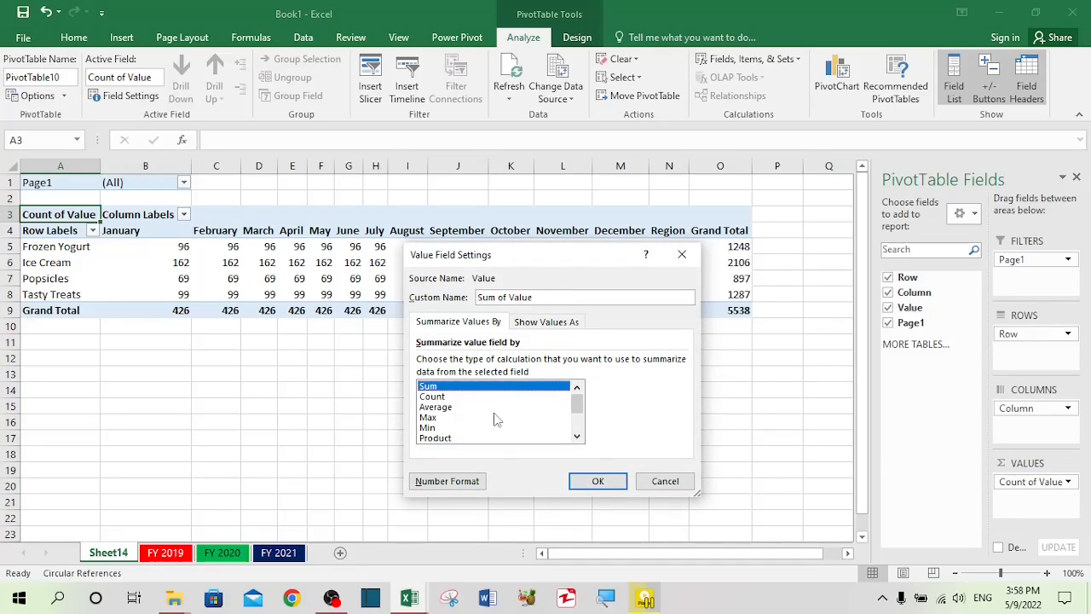
click(452, 482)
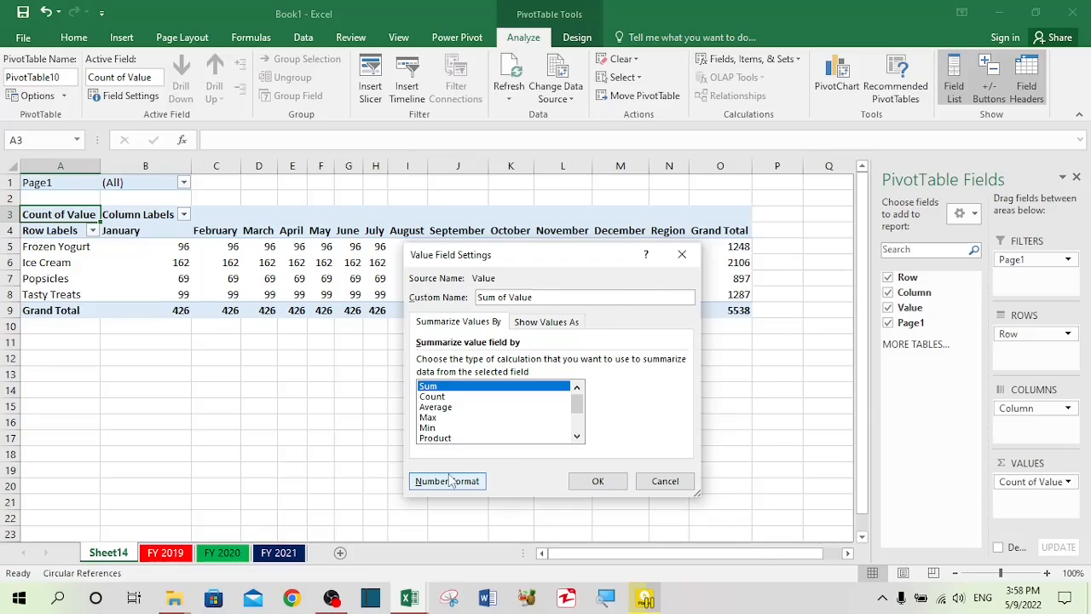
click(449, 481)
click(380, 281)
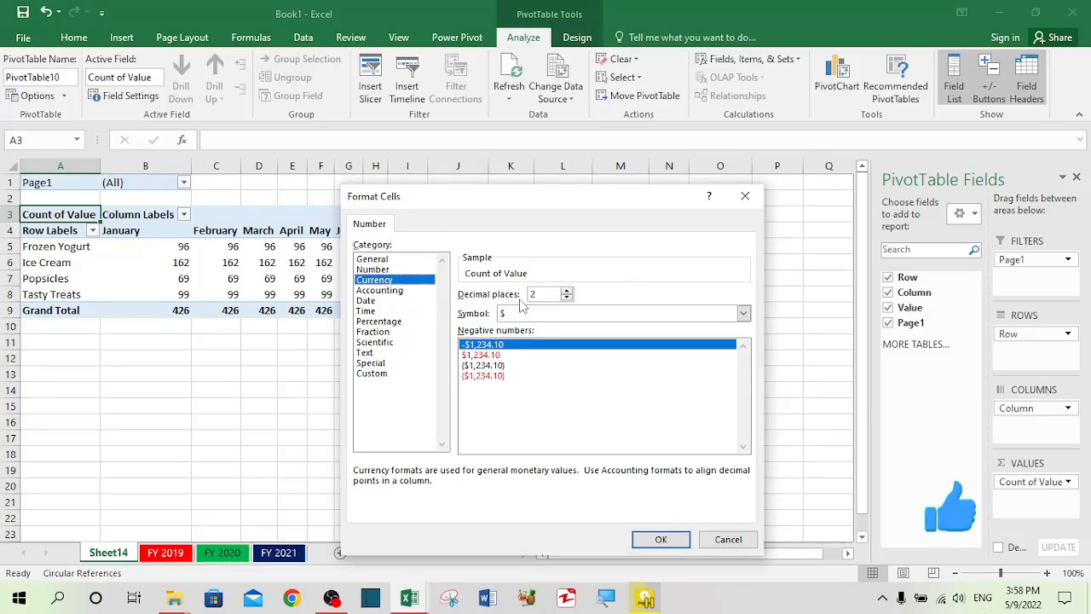
double_click(566, 298)
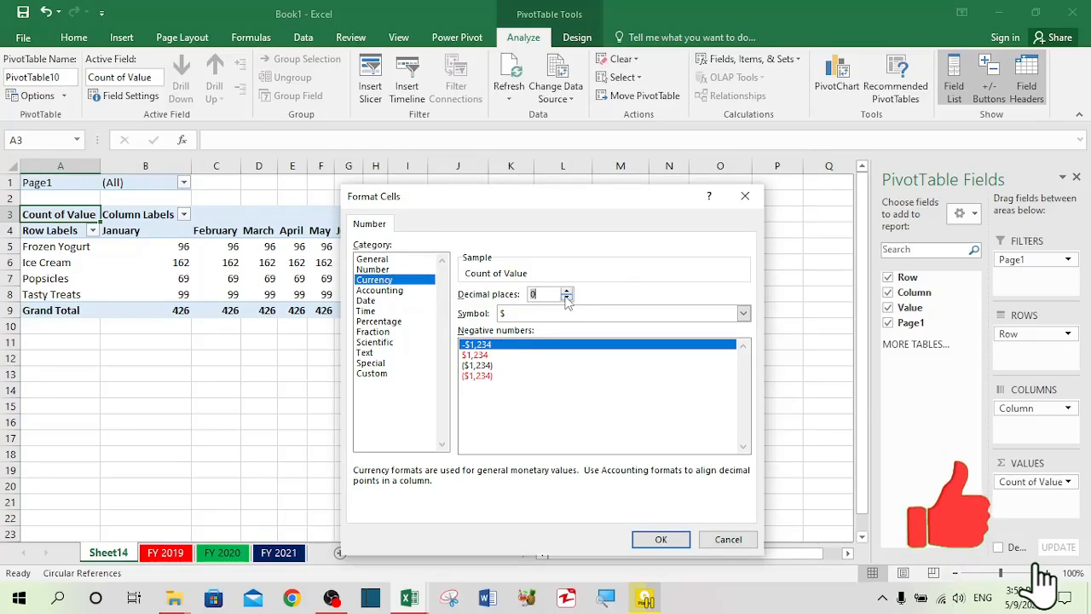
click(663, 541)
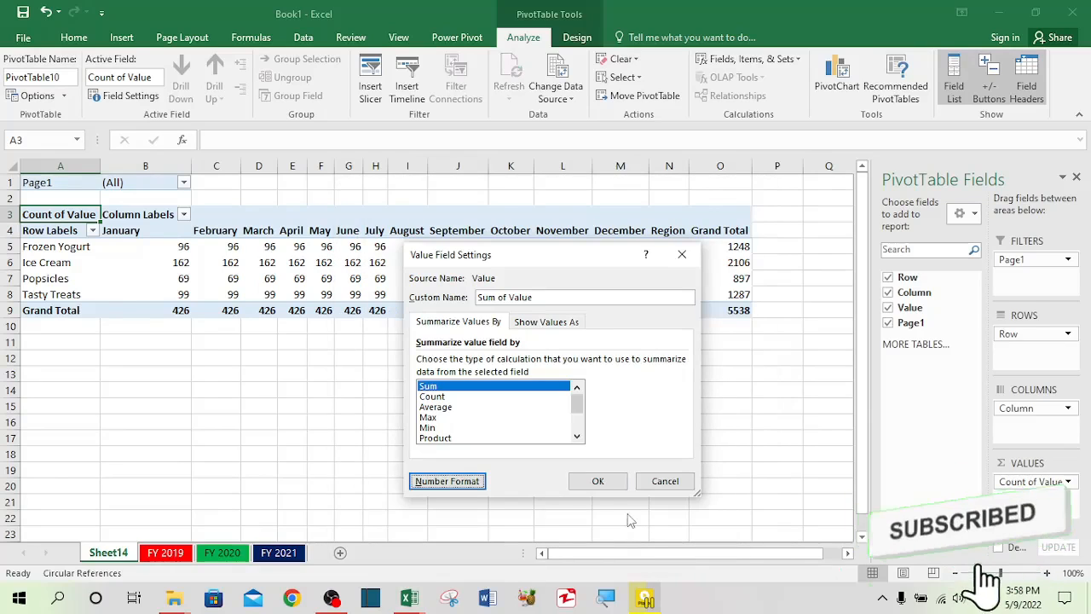
click(597, 480)
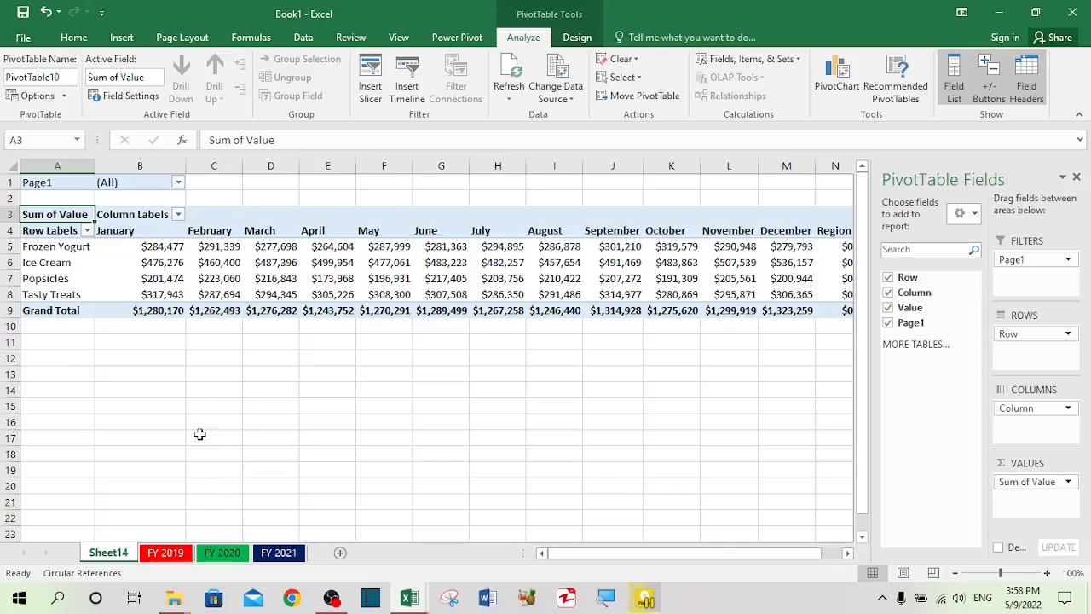
- Filter the PivotTable's Page1 field to show only FY 2019
click(179, 183)
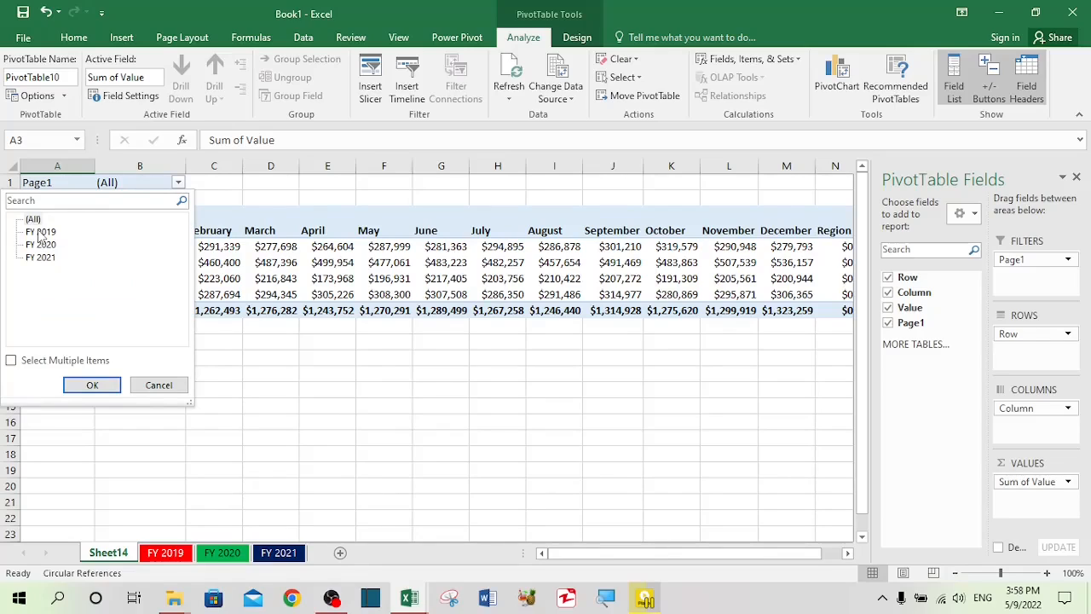
click(40, 232)
click(92, 385)
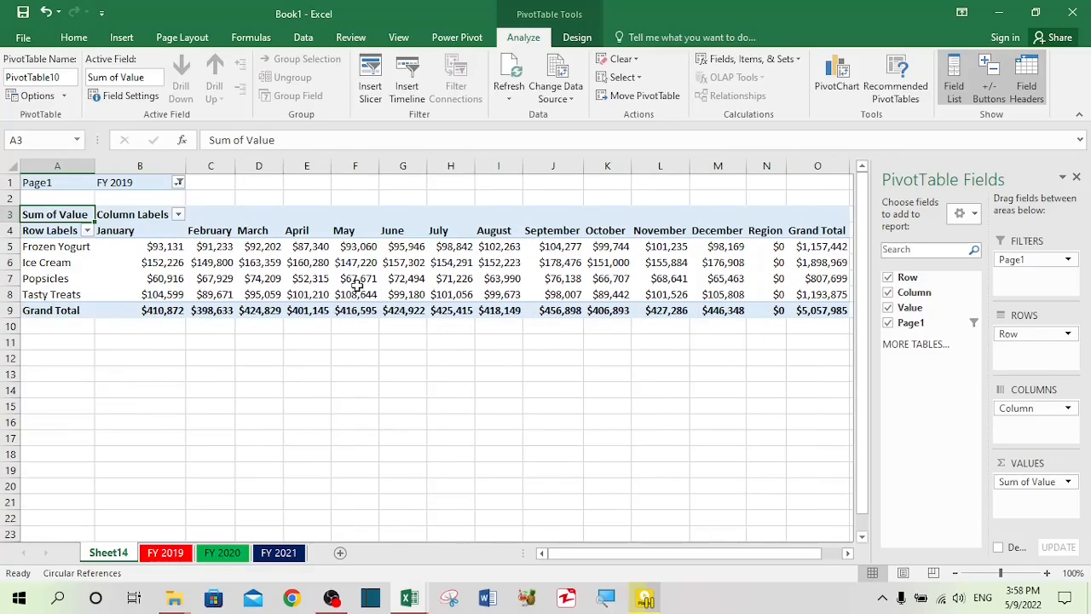
mouse_move(359, 283)
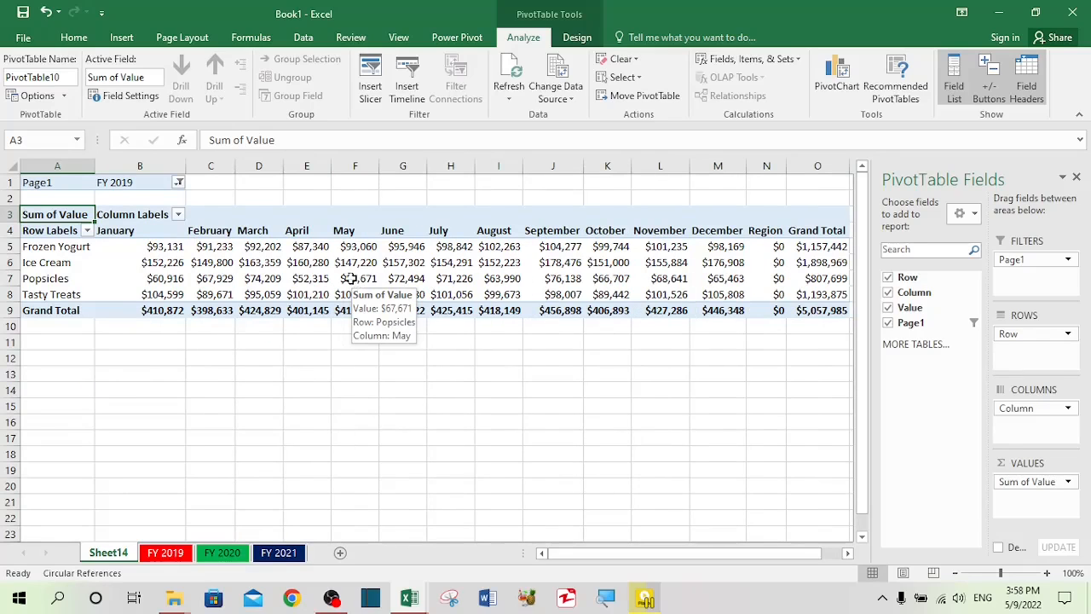
- Filter the PivotTable's Page1 field to show only FY 2021
click(178, 183)
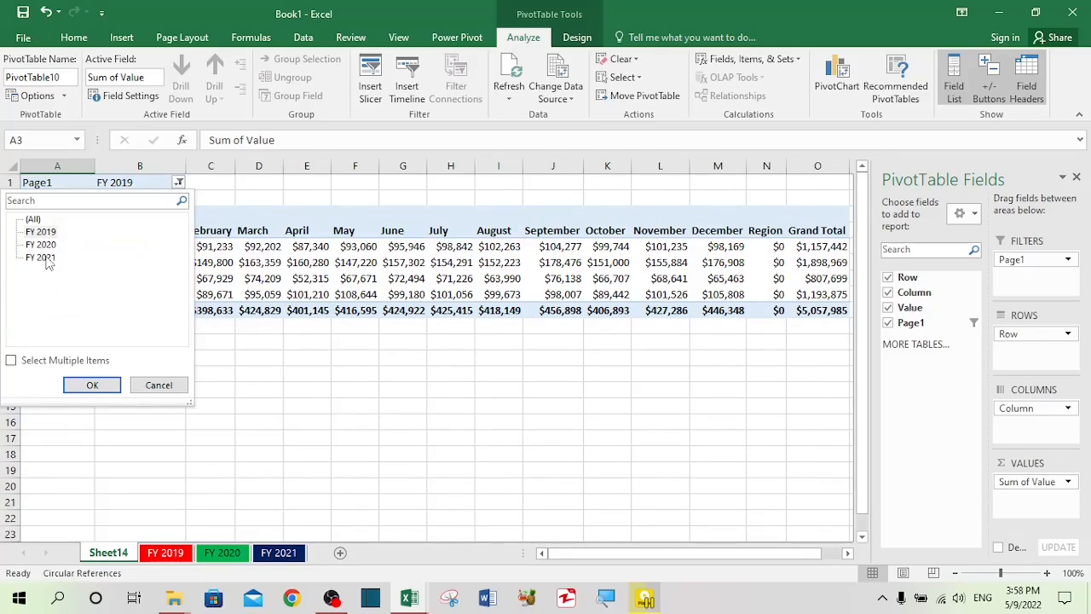
click(42, 257)
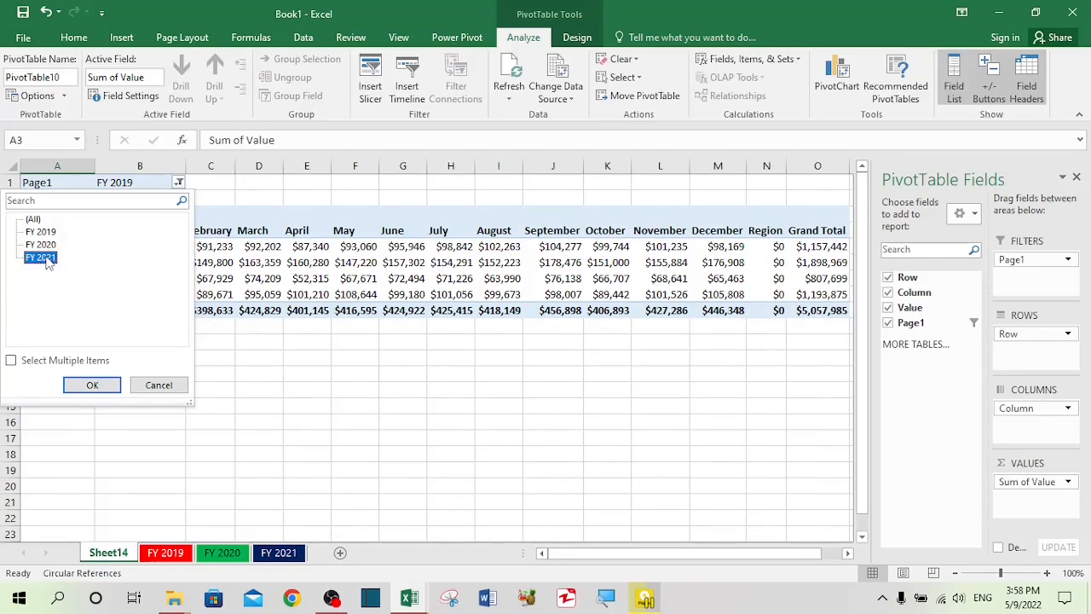
click(93, 385)
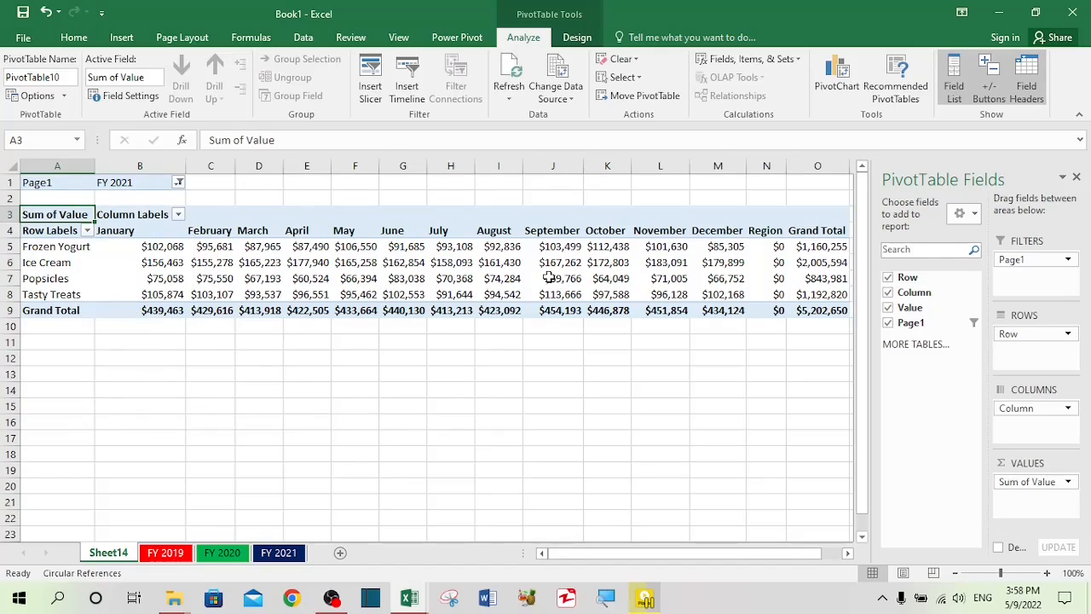
mouse_move(550, 278)
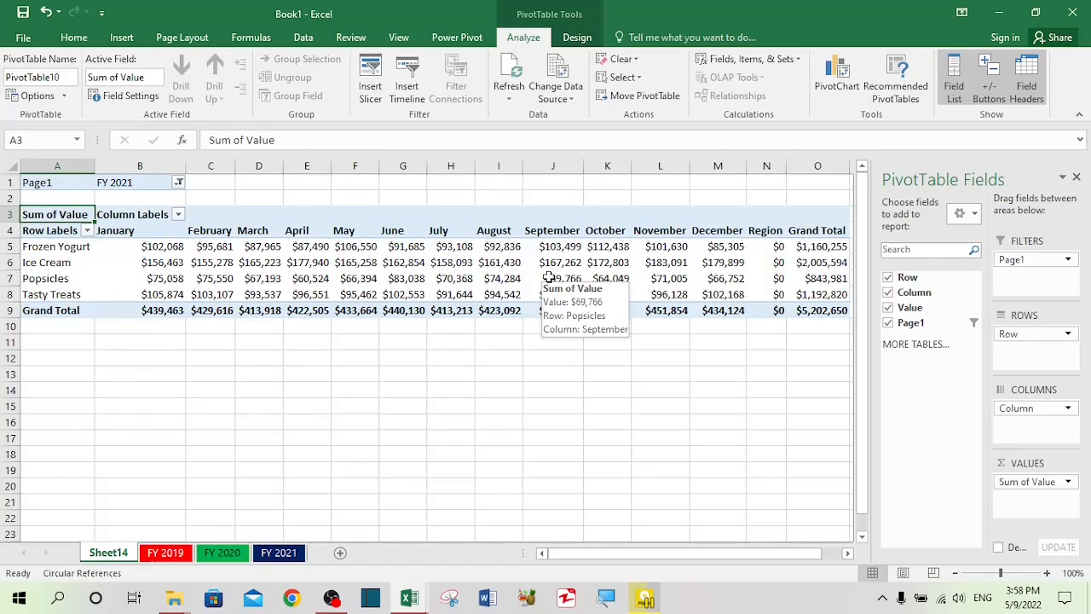
- Reset the PivotTable's Page1 filter to (All) so that all three fiscal years are included
click(178, 183)
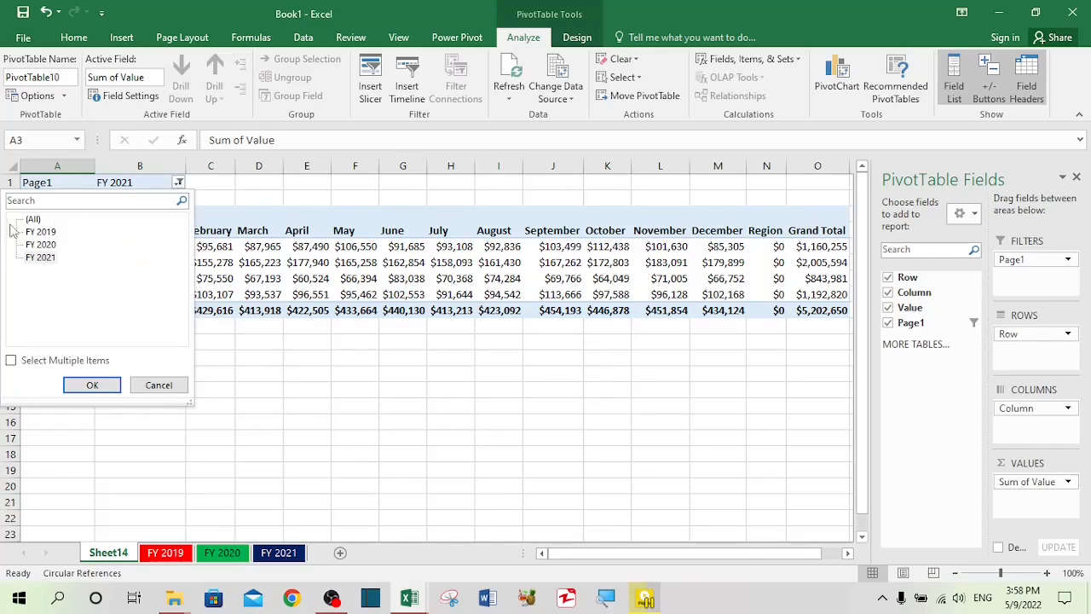
click(31, 220)
click(94, 387)
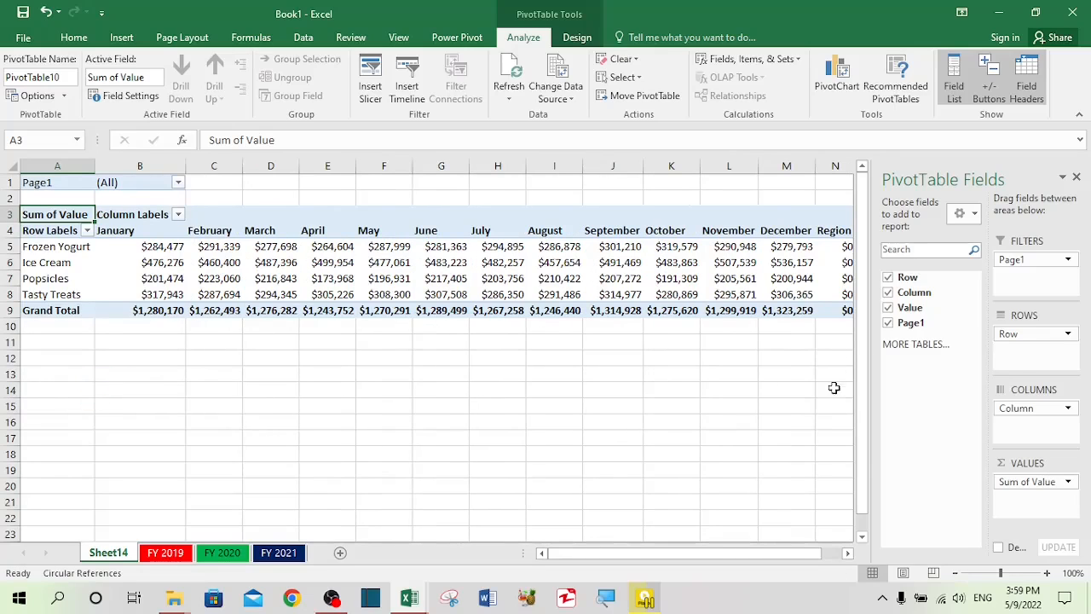
- Hide the PivotTable field list and turn off the gridlines on the PivotTable's worksheet
click(1076, 177)
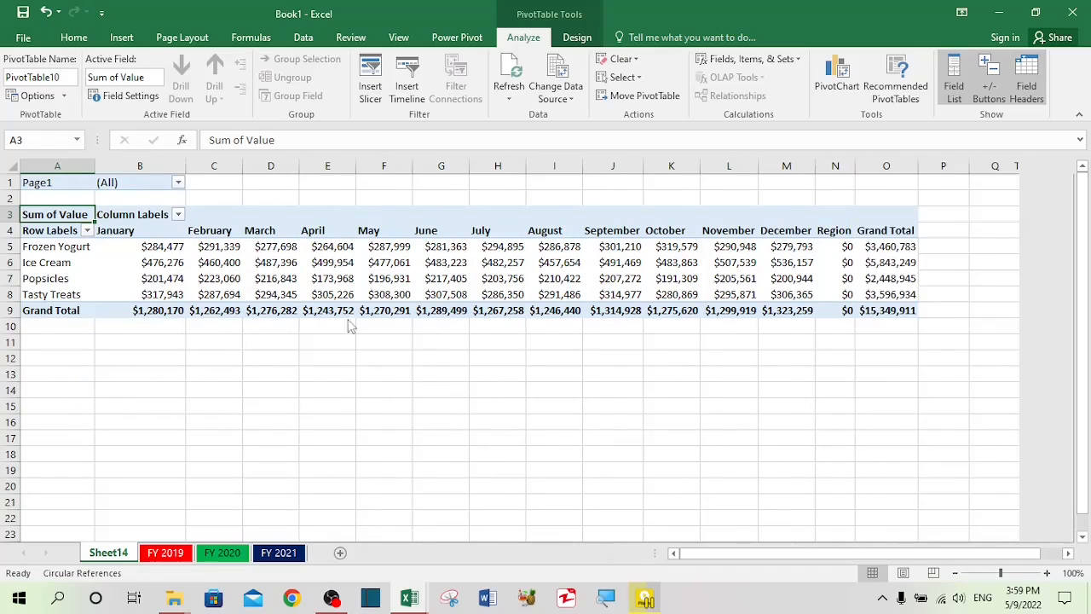
click(398, 37)
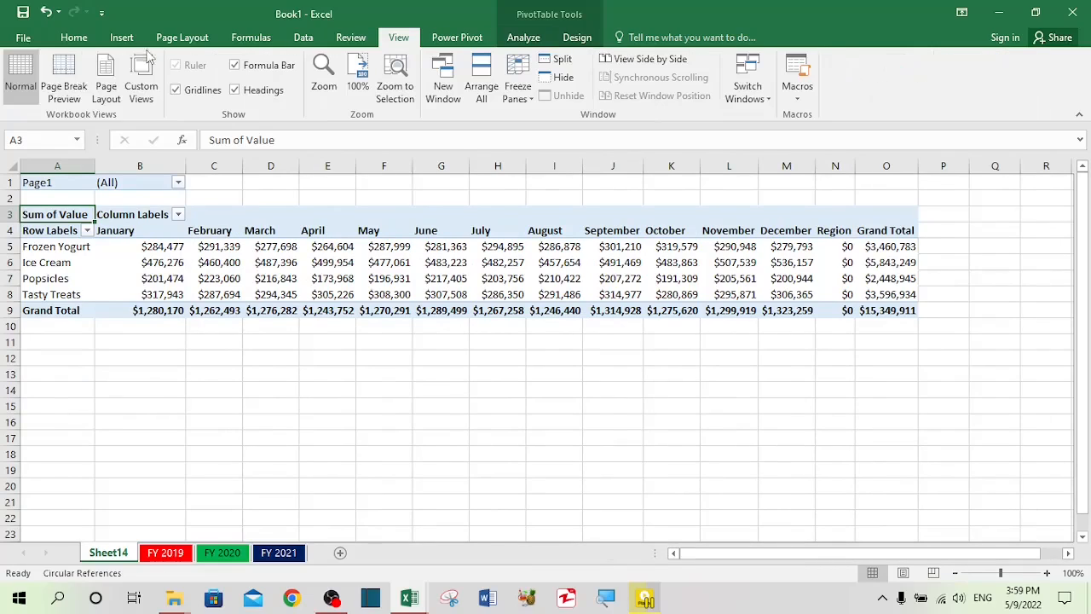
click(207, 91)
click(424, 418)
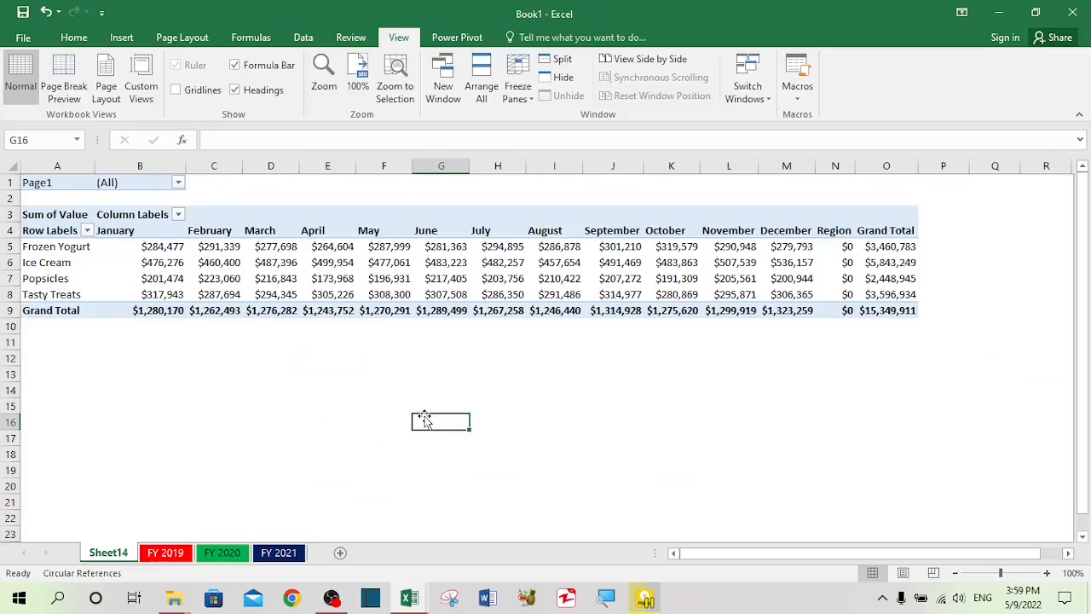